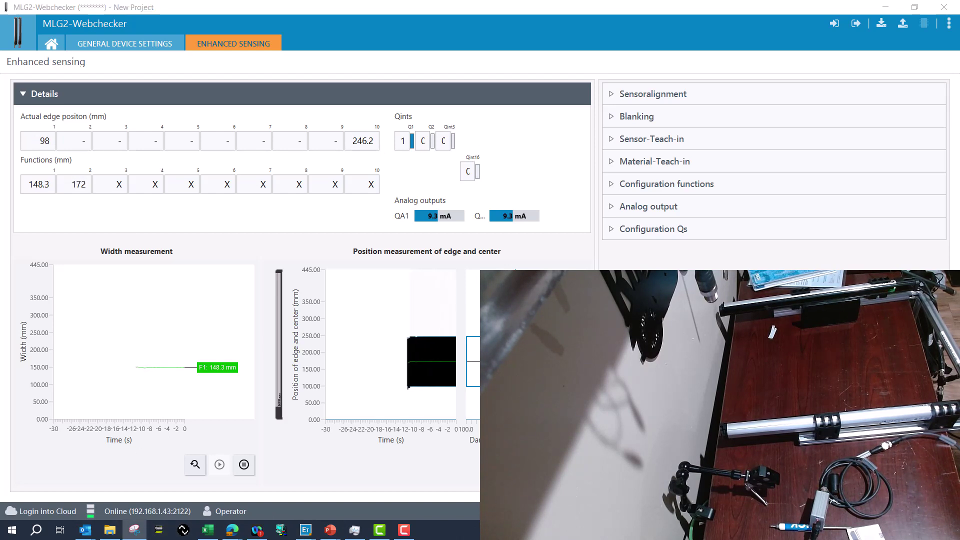
Capture a screen snip of the Details section with the edge positions and function values.
{"action": "left_click", "coordinate": [134, 530]}
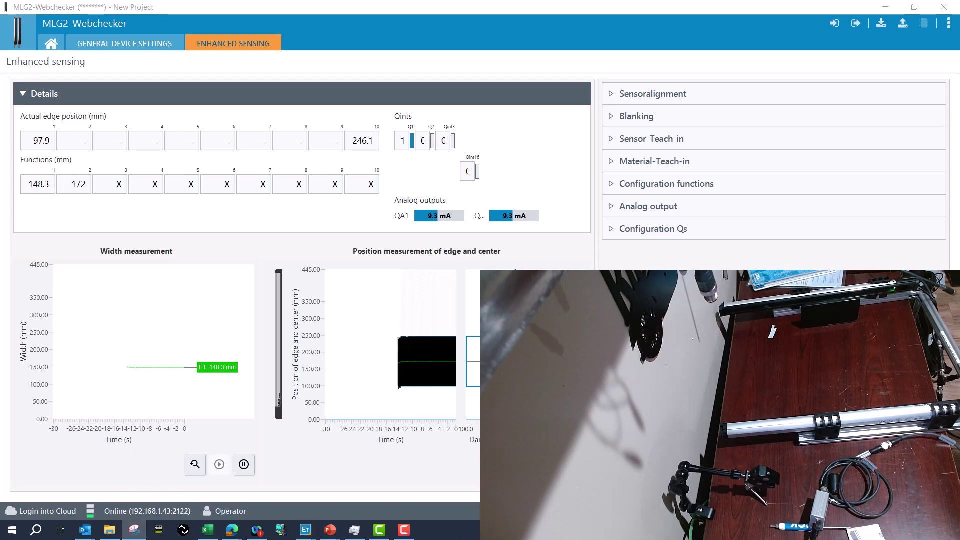
{"action": "key", "text": "super+shift+s"}
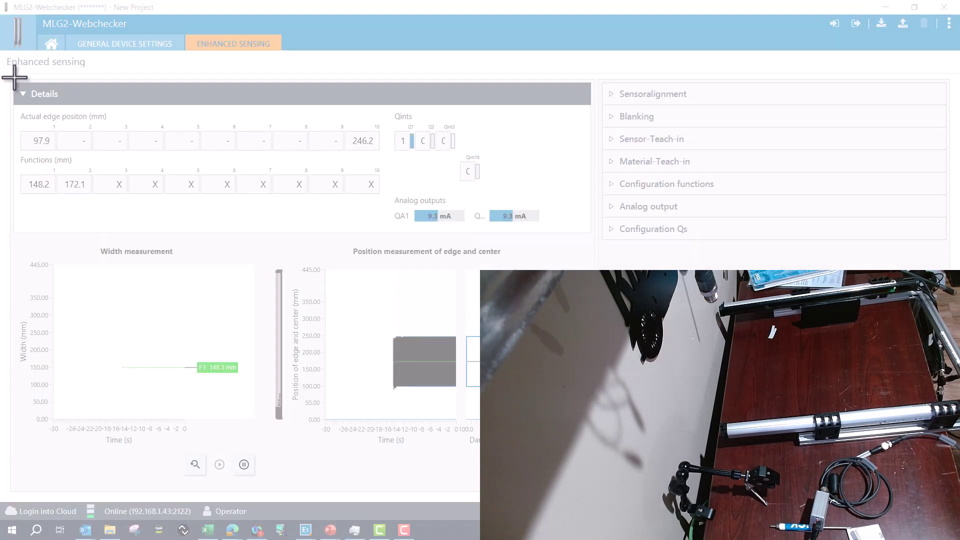
{"action": "left_click_drag", "start_coordinate": [17, 70], "coordinate": [448, 240]}
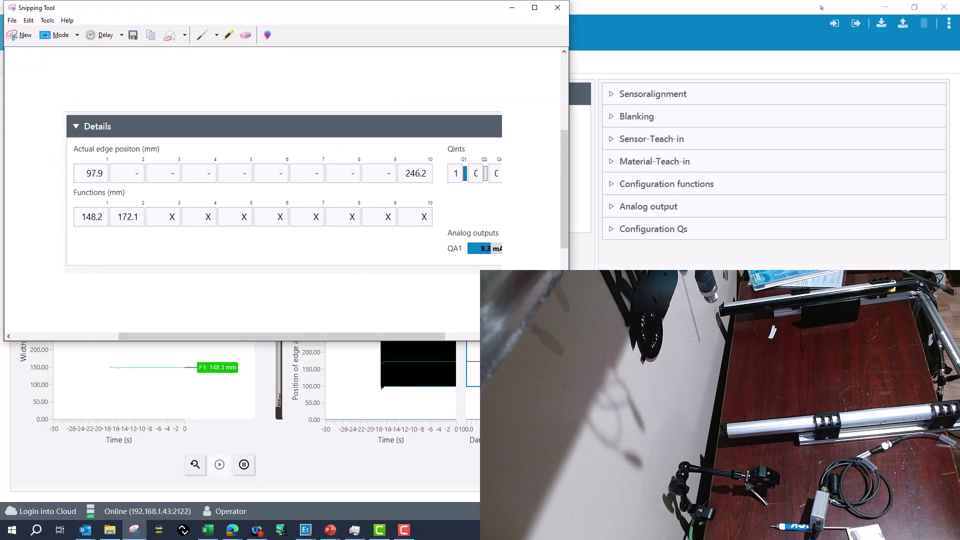
Return from the device window to the SOPAS Engineering Tool project and move the snip clear of the data recorder.
{"action": "left_click", "coordinate": [306, 530]}
{"action": "left_click", "coordinate": [945, 7]}
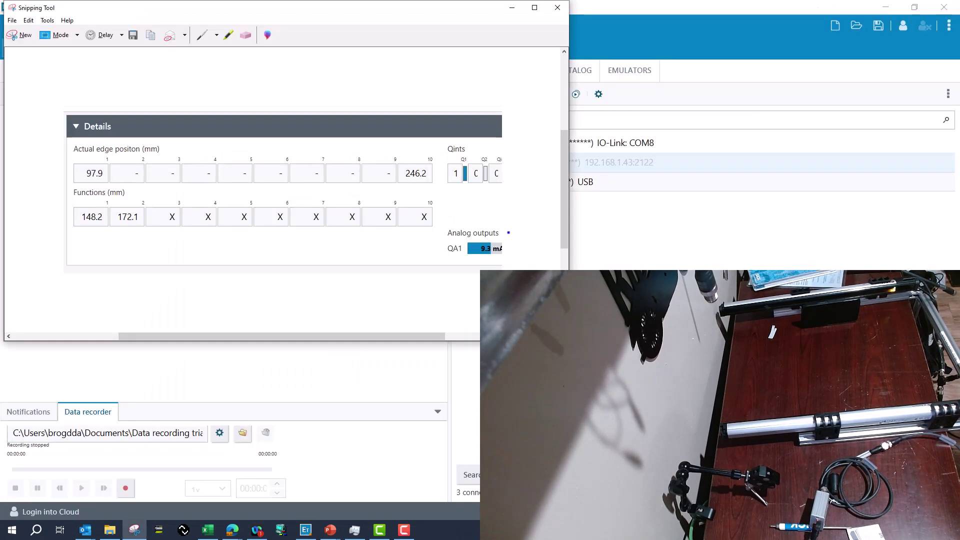
{"action": "left_click_drag", "start_coordinate": [426, 13], "coordinate": [764, 85]}
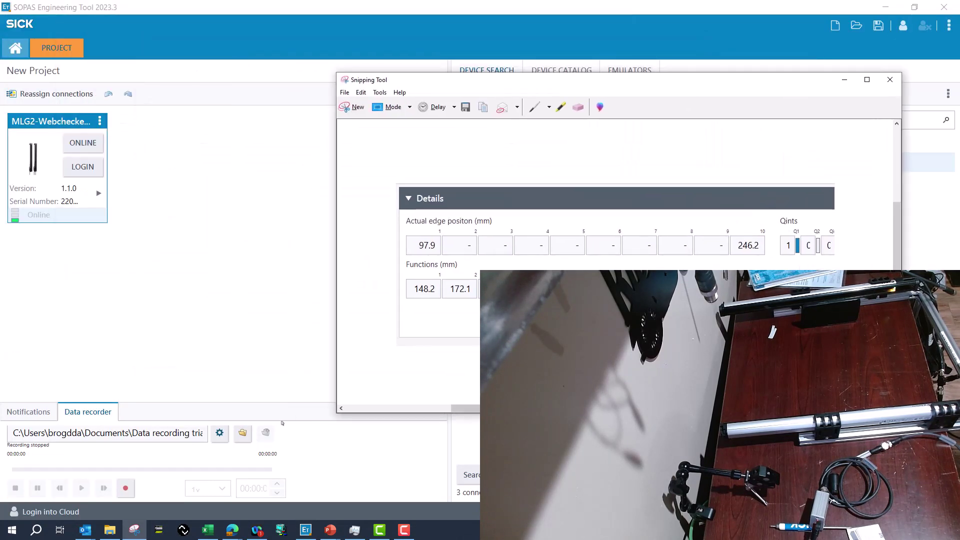
Set the data recorder's output file to mlgweb2.xlsx in the MPB10 folder, saved as an Excel file.
{"action": "left_click", "coordinate": [220, 433]}
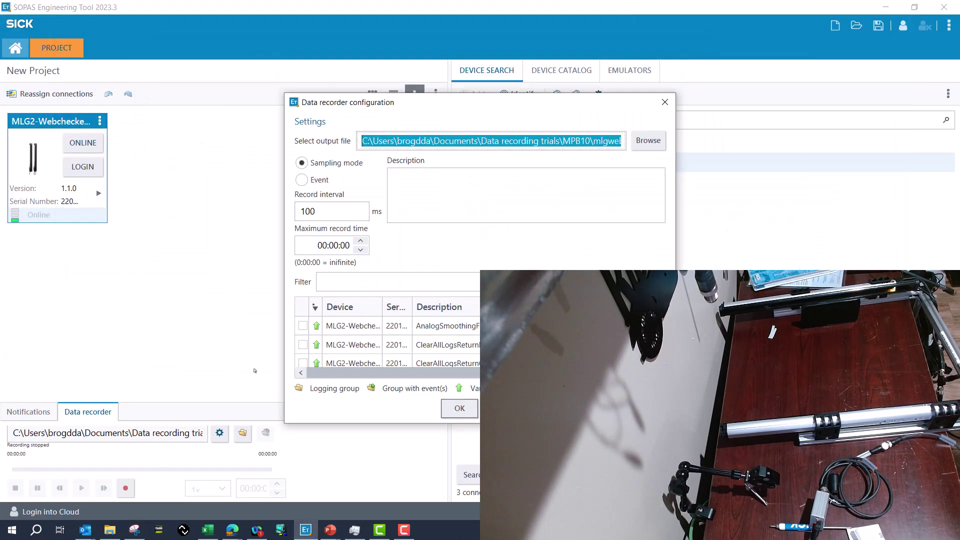
{"action": "left_click", "coordinate": [665, 143]}
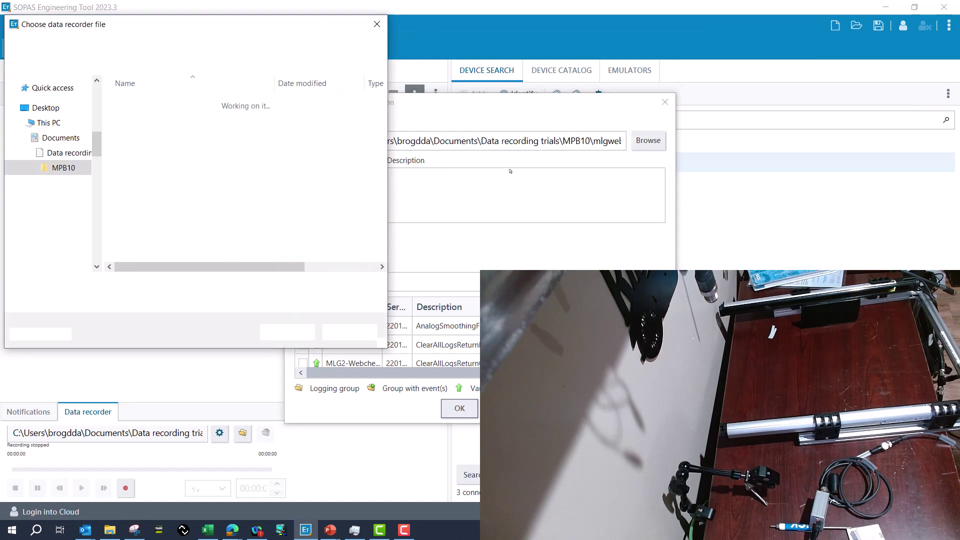
{"action": "left_click", "coordinate": [116, 286]}
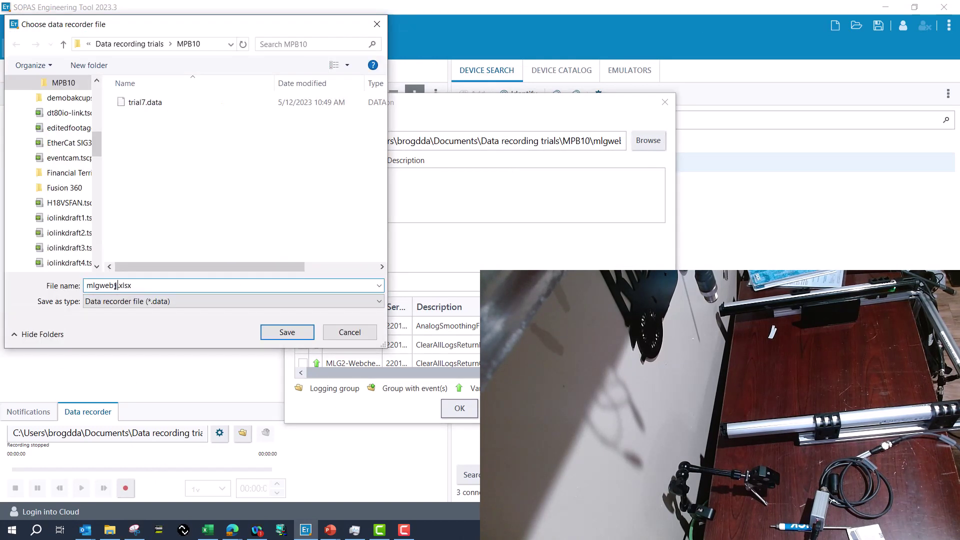
{"action": "key", "text": "BackSpace"}
{"action": "type", "text": "2"}
{"action": "left_click", "coordinate": [215, 302]}
{"action": "left_click", "coordinate": [215, 344]}
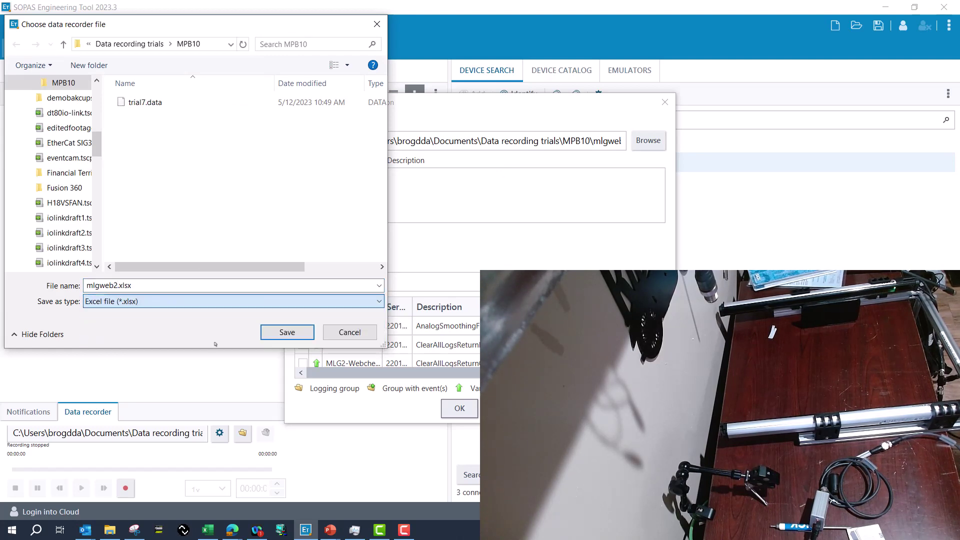
{"action": "left_click", "coordinate": [303, 336]}
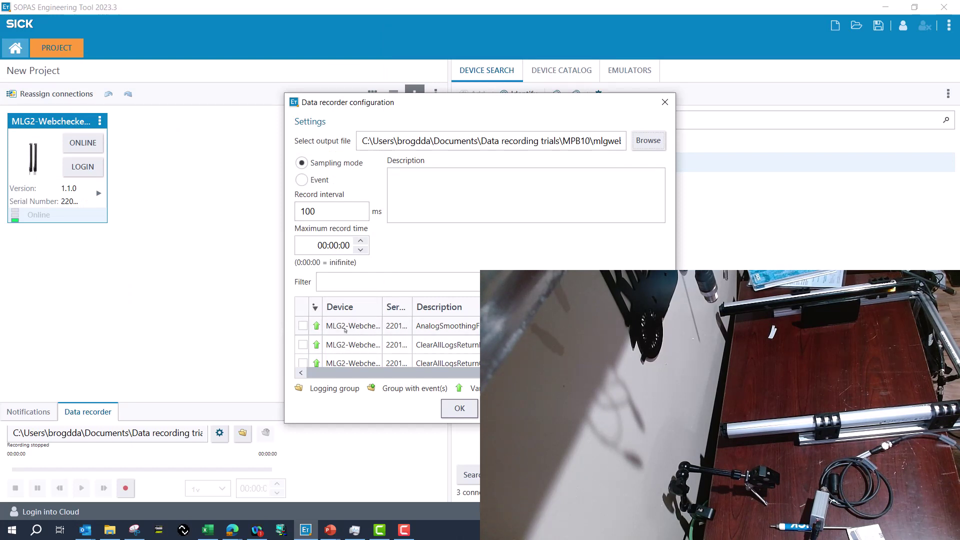
Select the variables IOLLiveEdge1 and IOLLiveEdge10 for recording, checking the snip for the edges in use, and confirm the recorder configuration.
{"action": "scroll", "coordinate": [346, 331], "scroll_direction": "down", "scroll_amount": 10}
{"action": "scroll", "coordinate": [345, 331], "scroll_direction": "down", "scroll_amount": 12}
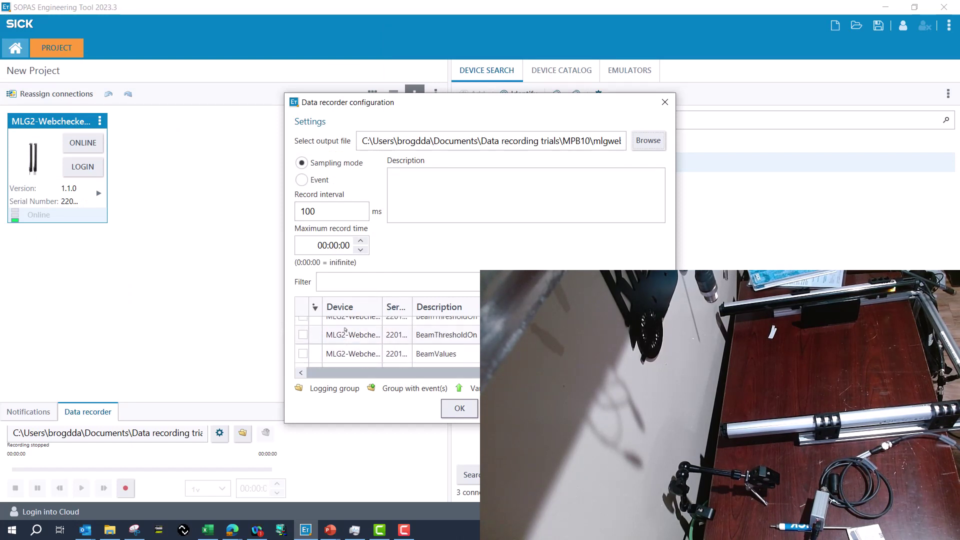
{"action": "scroll", "coordinate": [346, 330], "scroll_direction": "down", "scroll_amount": 12}
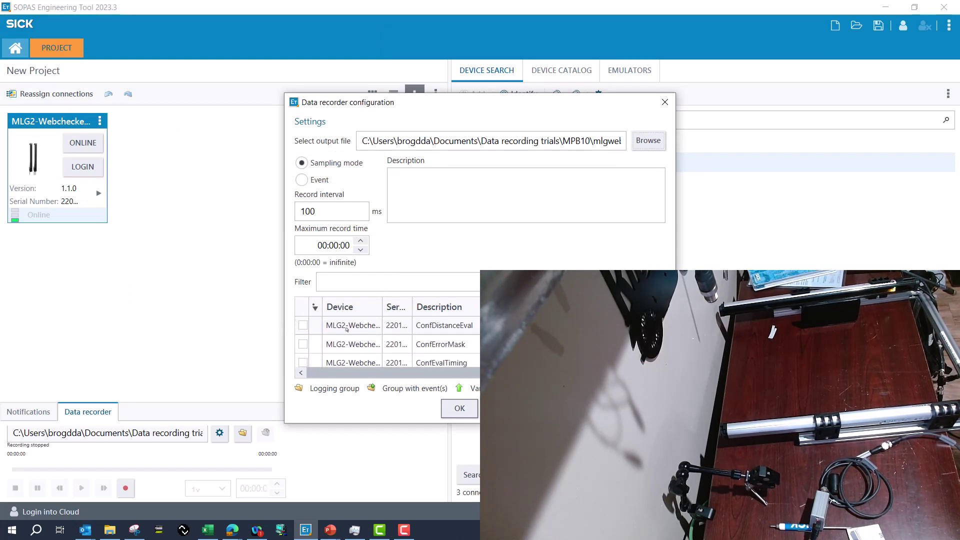
{"action": "scroll", "coordinate": [346, 330], "scroll_direction": "down", "scroll_amount": 12}
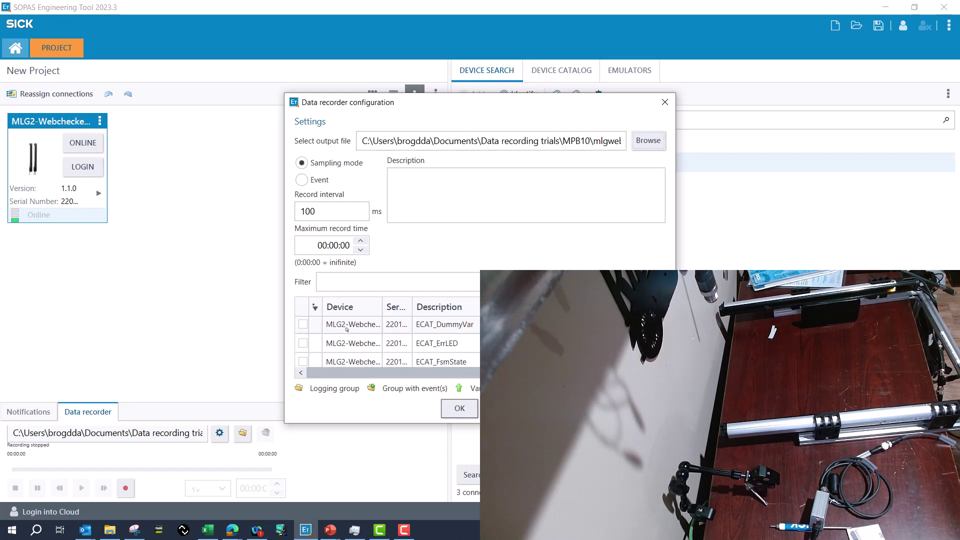
{"action": "scroll", "coordinate": [346, 330], "scroll_direction": "down", "scroll_amount": 12}
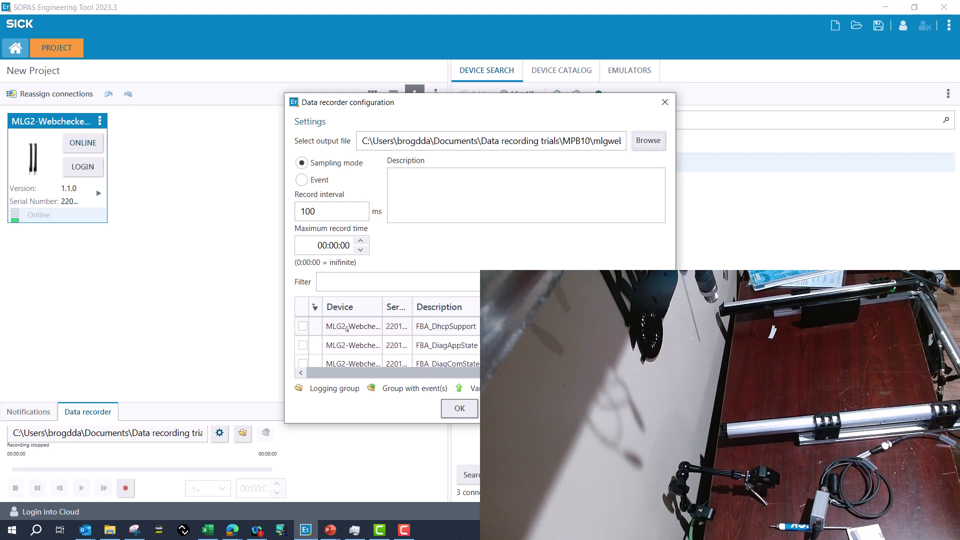
{"action": "scroll", "coordinate": [346, 330], "scroll_direction": "down", "scroll_amount": 12}
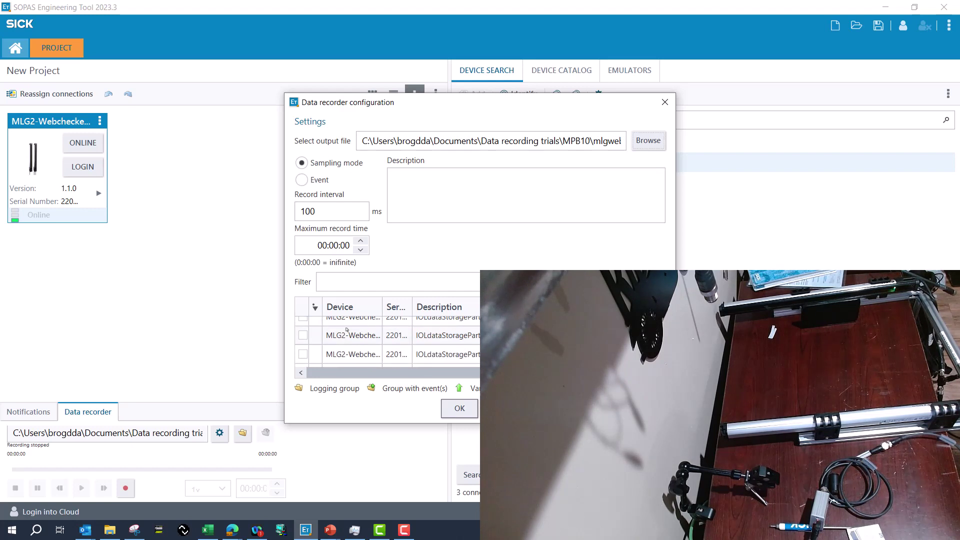
{"action": "scroll", "coordinate": [347, 329], "scroll_direction": "down", "scroll_amount": 2}
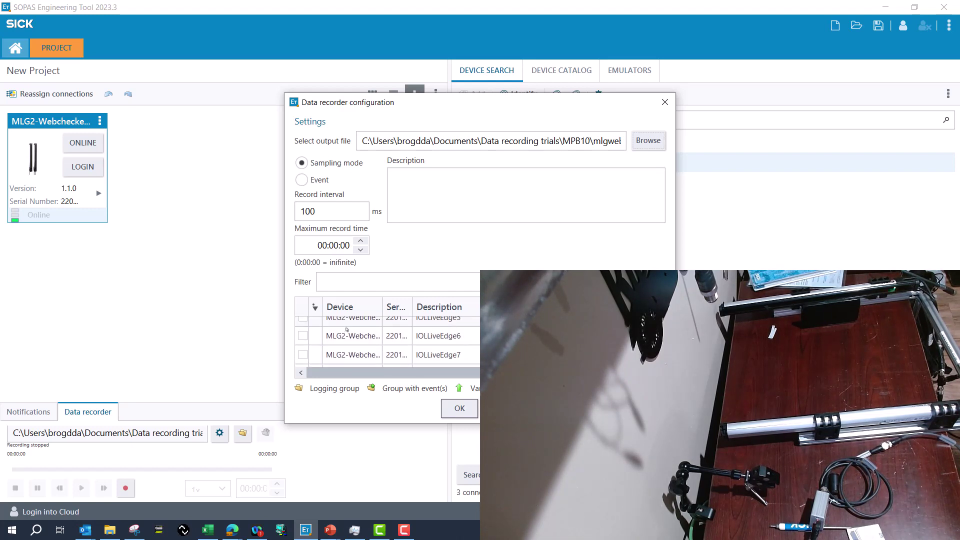
{"action": "scroll", "coordinate": [360, 334], "scroll_direction": "up", "scroll_amount": 1}
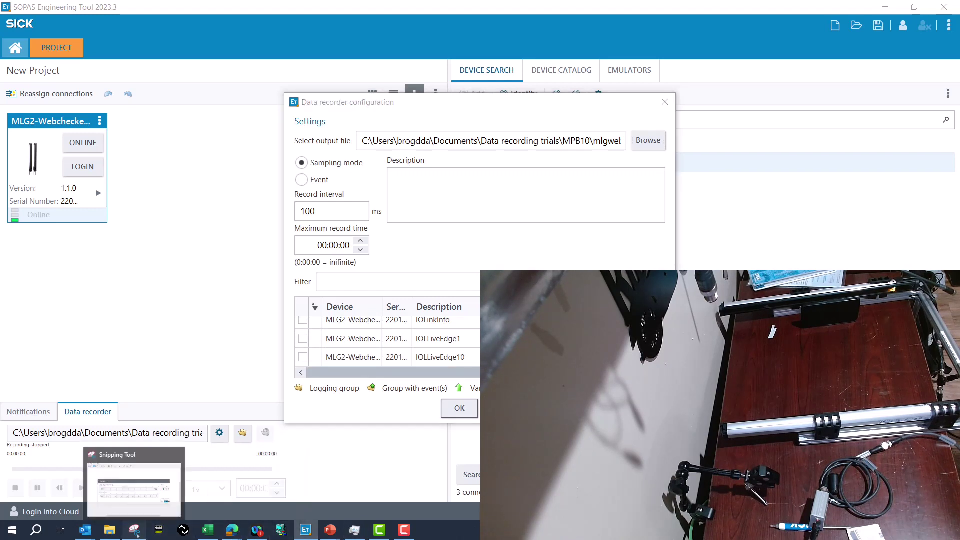
{"action": "left_click", "coordinate": [134, 530]}
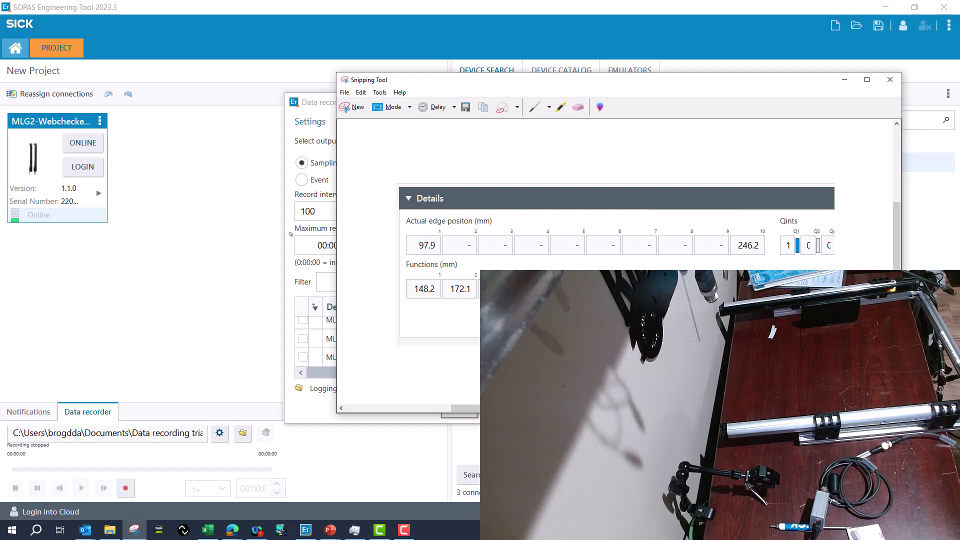
{"action": "left_click", "coordinate": [292, 235]}
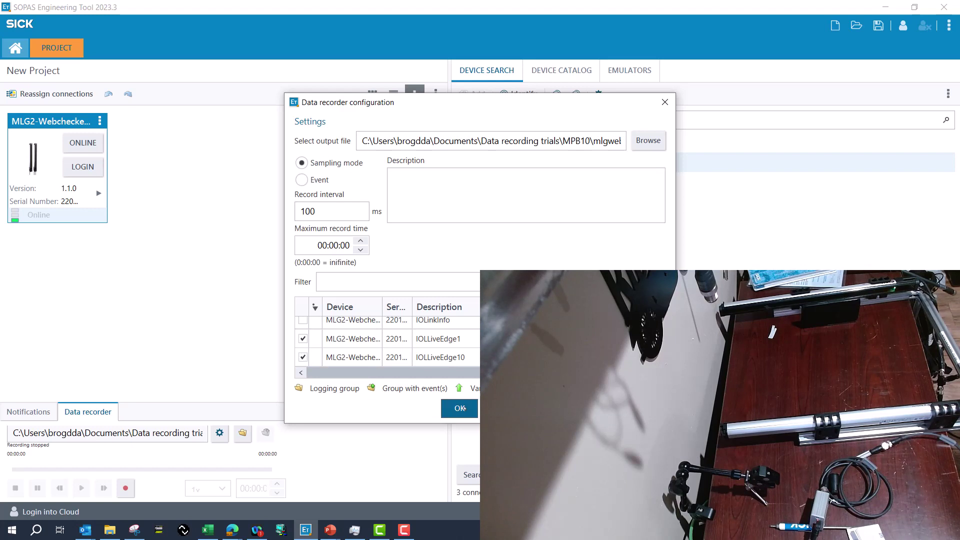
{"action": "left_click", "coordinate": [459, 409]}
Record the selected edge variables for a few seconds and stop the recording.
{"action": "left_click", "coordinate": [126, 488]}
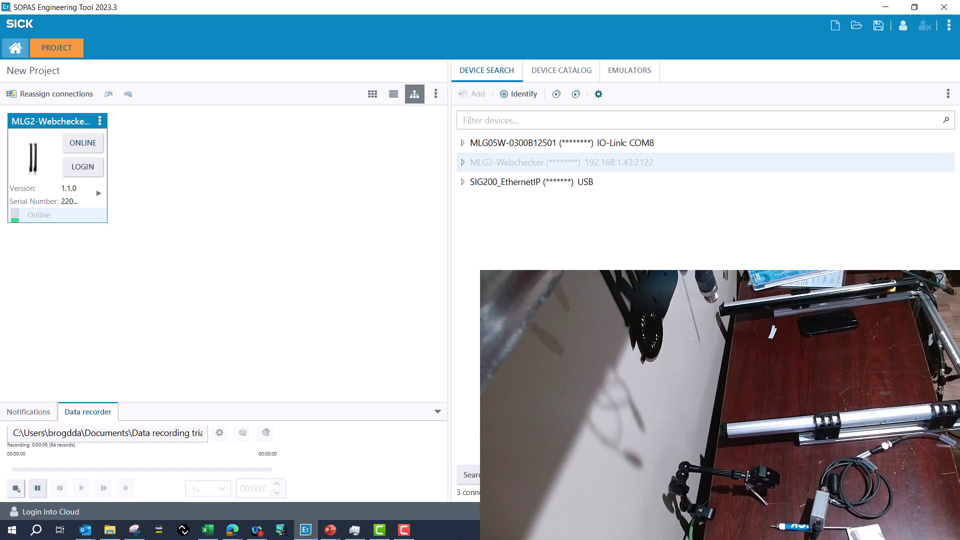
{"action": "left_click", "coordinate": [17, 489]}
{"action": "left_click", "coordinate": [208, 531]}
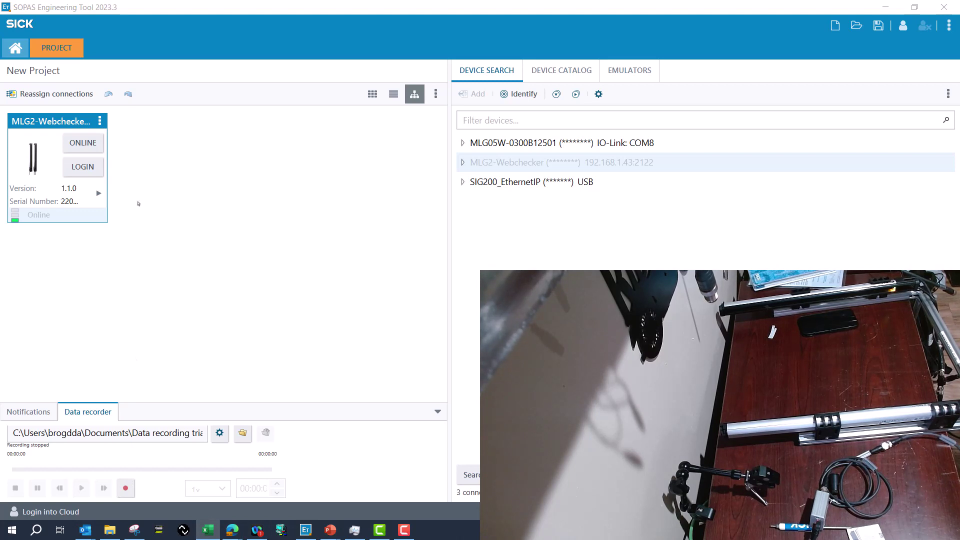
{"action": "key", "text": "alt+Tab"}
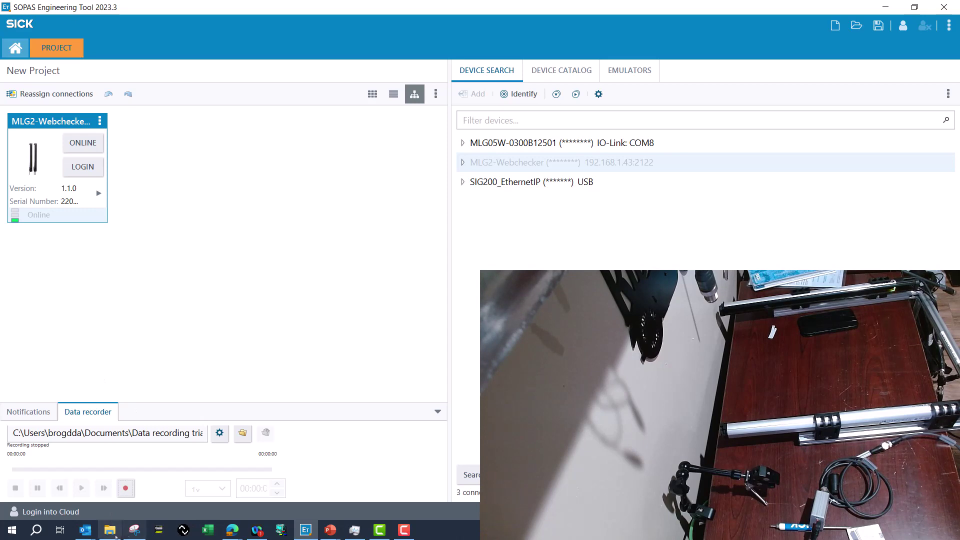
Open the recorded mlgweb2.xlsx from the MPB10 folder in Excel and maximize its window.
{"action": "left_click", "coordinate": [110, 531]}
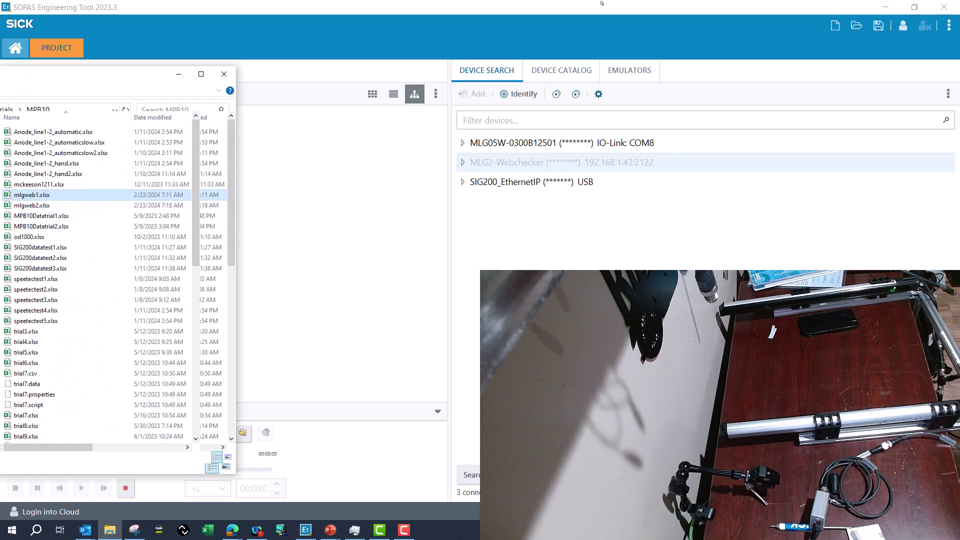
{"action": "left_click_drag", "start_coordinate": [125, 68], "coordinate": [570, 1]}
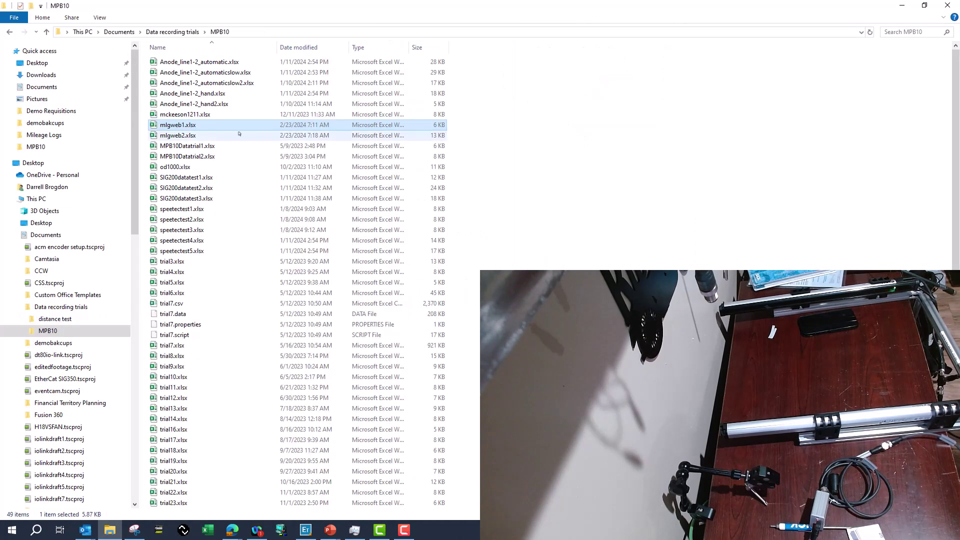
{"action": "left_click", "coordinate": [180, 138]}
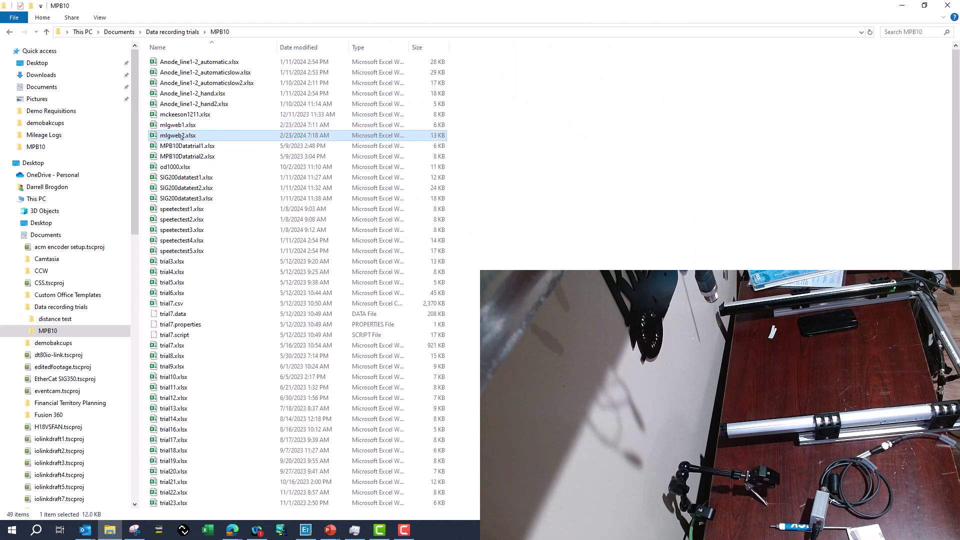
{"action": "double_click", "coordinate": [183, 134]}
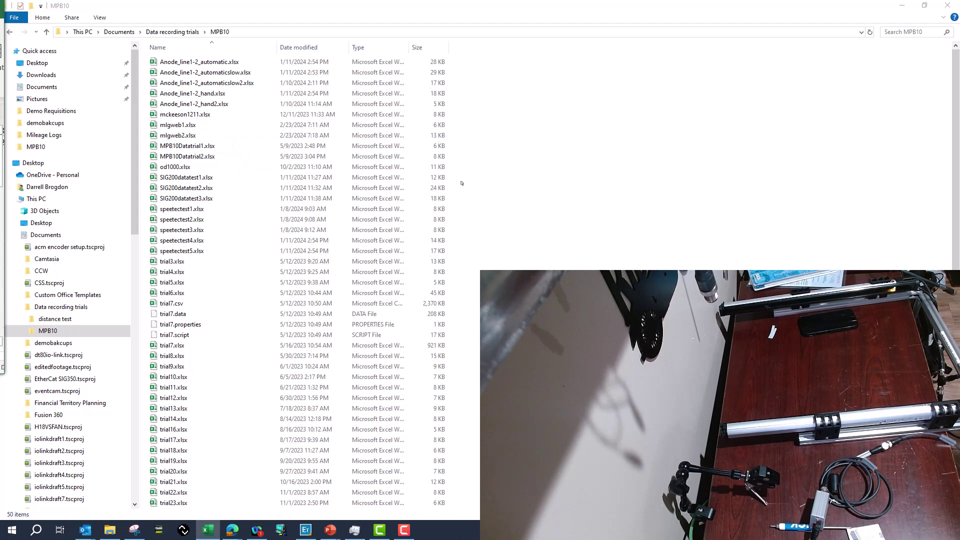
{"action": "left_click_drag", "start_coordinate": [629, 161], "coordinate": [601, 3]}
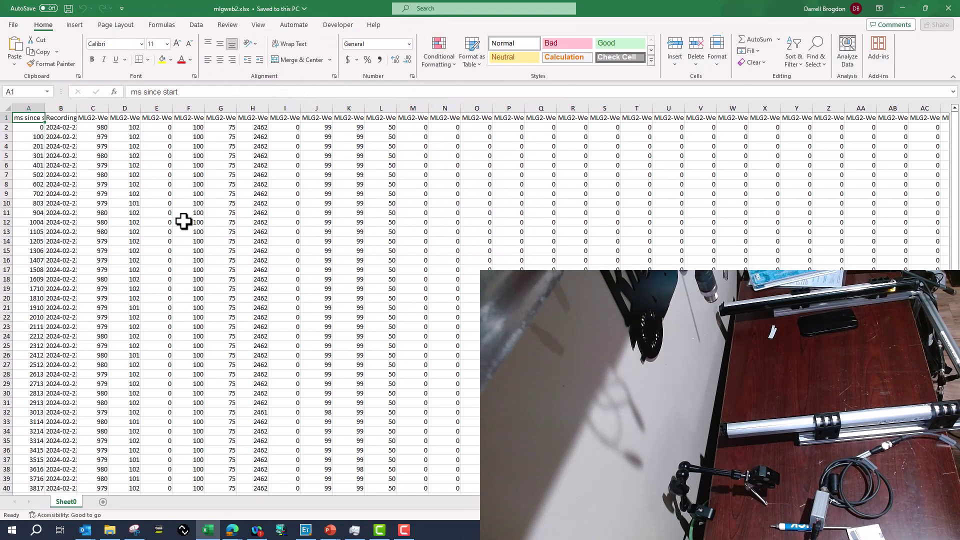
Widen columns C and H to read their IOLLiveEdge1 and IOLLiveEdge10 edge position headers.
{"action": "left_click_drag", "start_coordinate": [109, 107], "coordinate": [179, 108]}
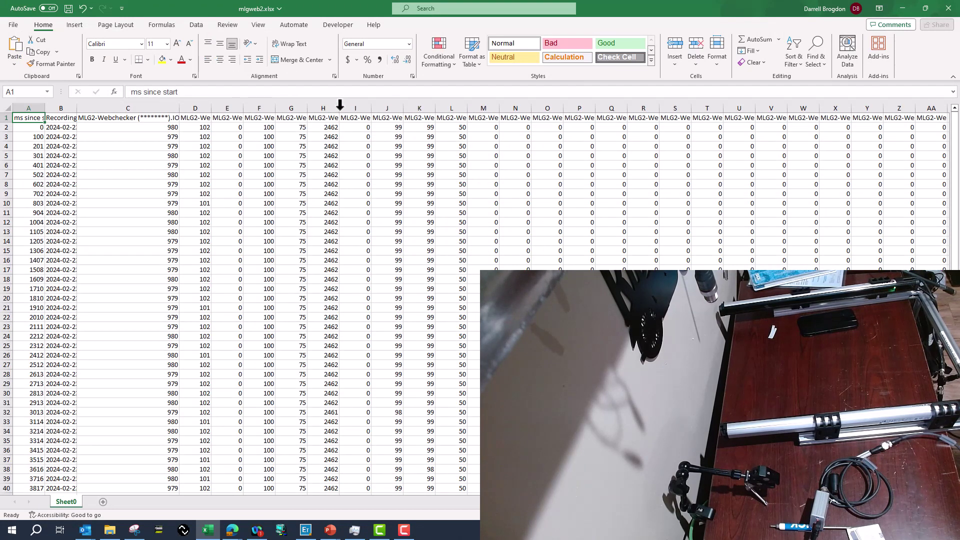
{"action": "left_click_drag", "start_coordinate": [340, 106], "coordinate": [482, 102]}
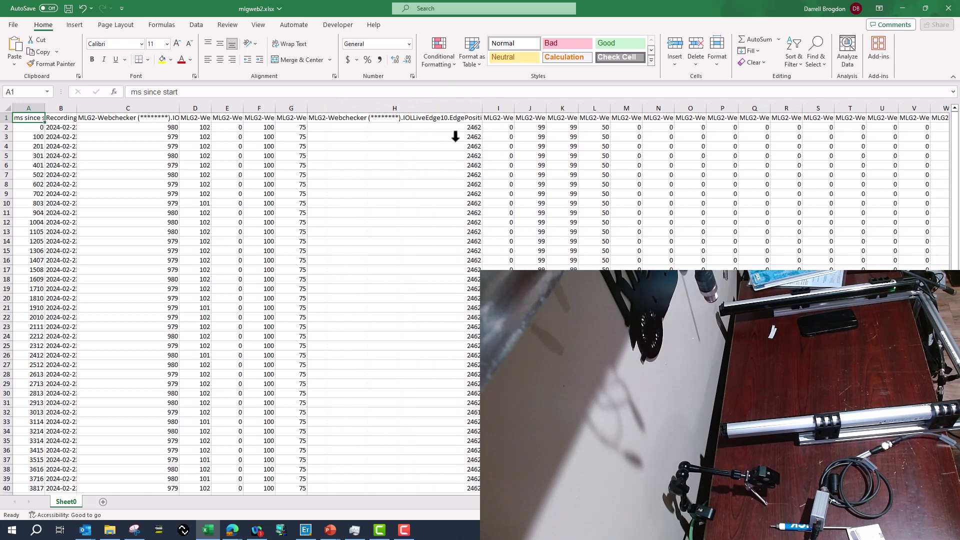
{"action": "left_click", "coordinate": [423, 117]}
{"action": "left_click", "coordinate": [145, 118]}
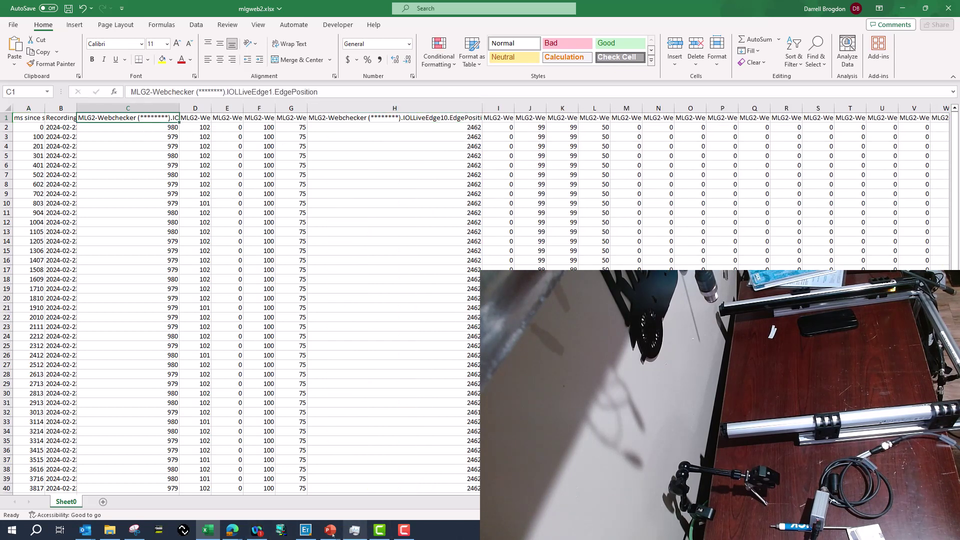
Bring up the Details snip and circle the first function value with the pen.
{"action": "left_click", "coordinate": [135, 529]}
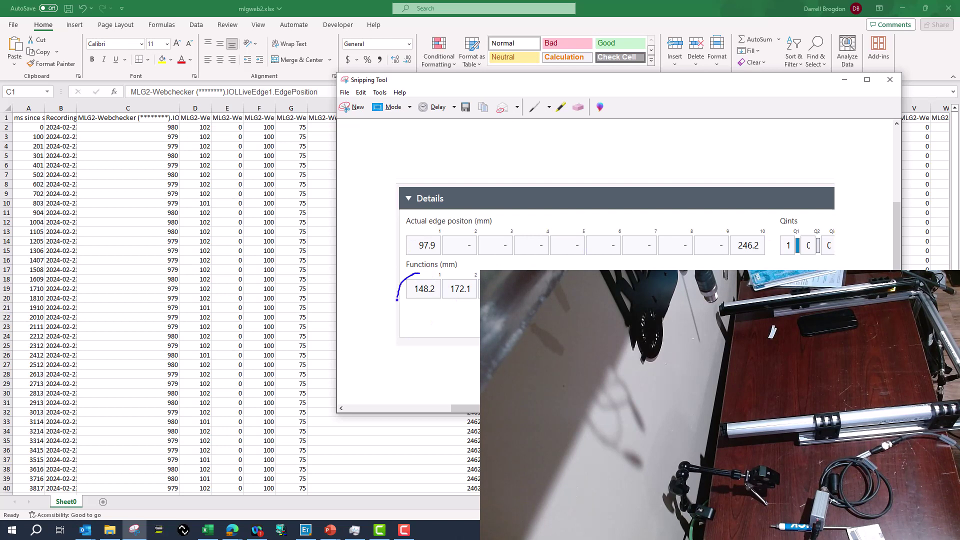
{"action": "left_click_drag", "start_coordinate": [434, 278], "coordinate": [413, 276]}
Open Calculator and move it and the Details snip apart so both are readable beside the recorded edge data.
{"action": "key", "text": "XF86Calculator"}
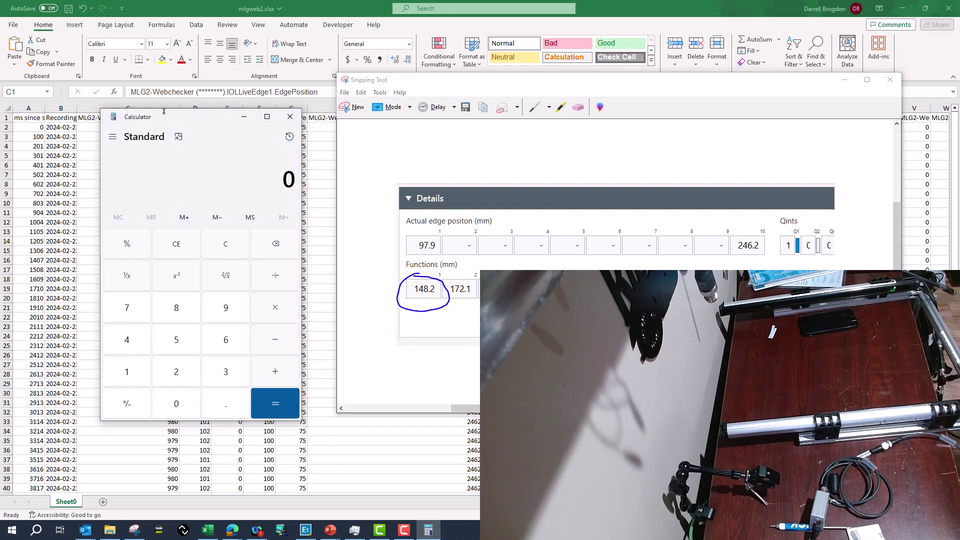
{"action": "left_click_drag", "start_coordinate": [171, 116], "coordinate": [601, 84]}
{"action": "key", "text": "alt+Tab"}
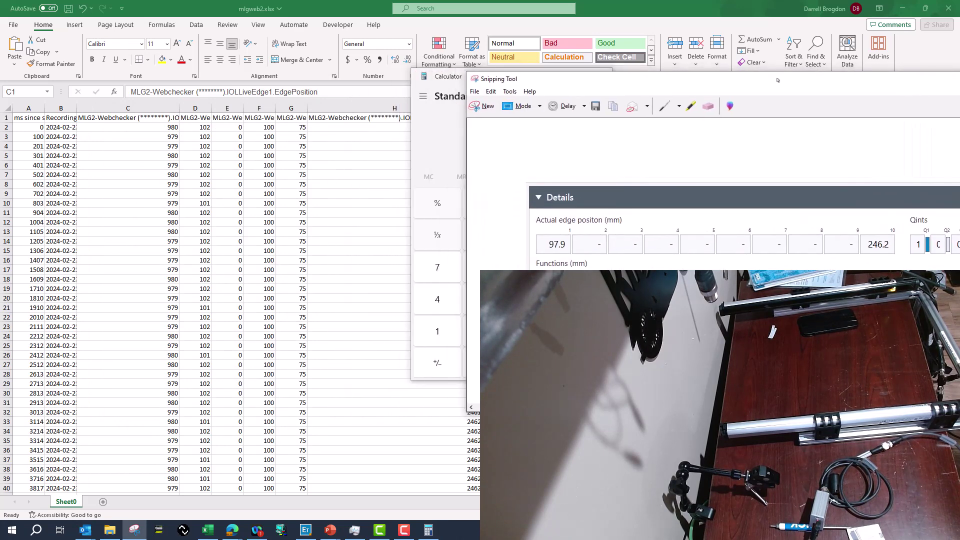
{"action": "left_click_drag", "start_coordinate": [460, 78], "coordinate": [481, 207]}
{"action": "left_click_drag", "start_coordinate": [515, 82], "coordinate": [749, 94]}
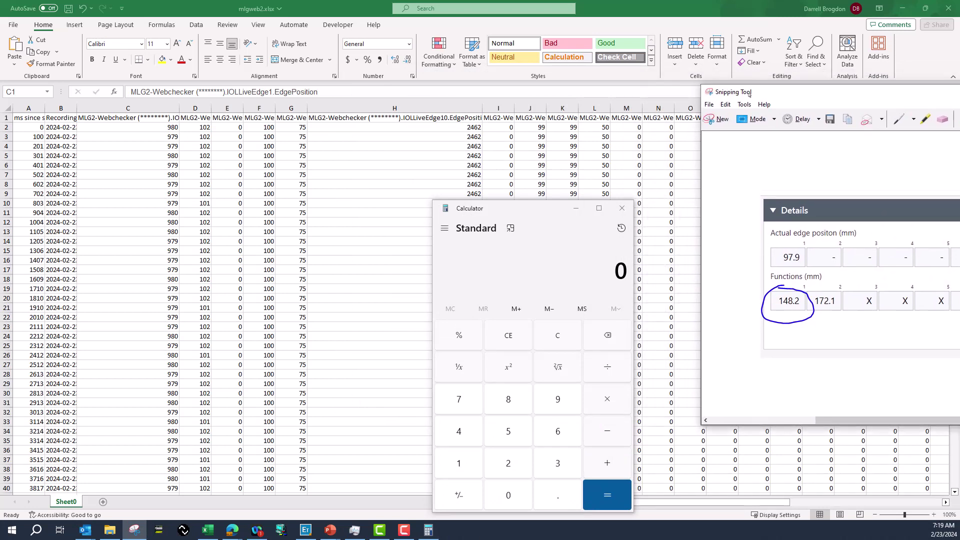
Calculate 246.2 minus 92 in Calculator.
{"action": "left_click", "coordinate": [521, 458]}
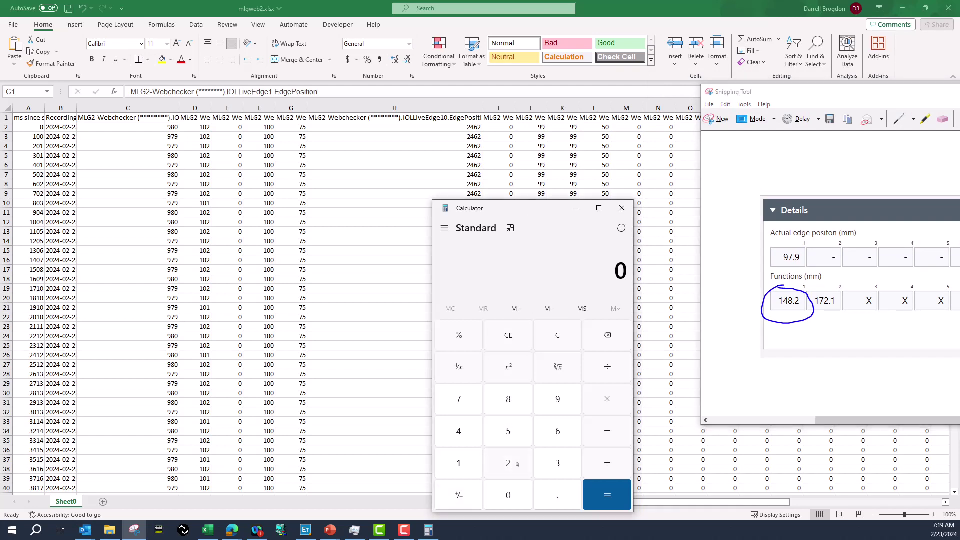
{"action": "left_click", "coordinate": [457, 437]}
{"action": "left_click", "coordinate": [550, 434]}
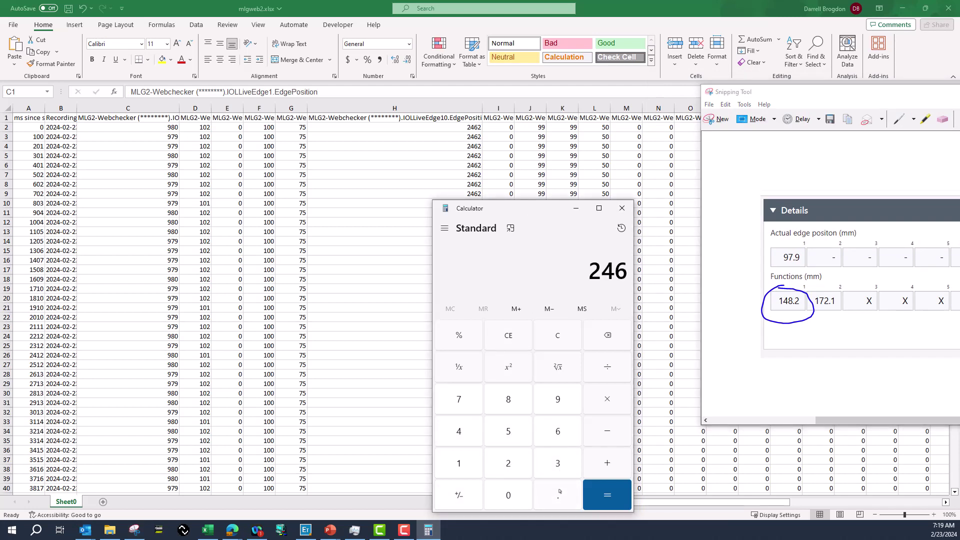
{"action": "left_click", "coordinate": [559, 492]}
{"action": "key", "text": "2"}
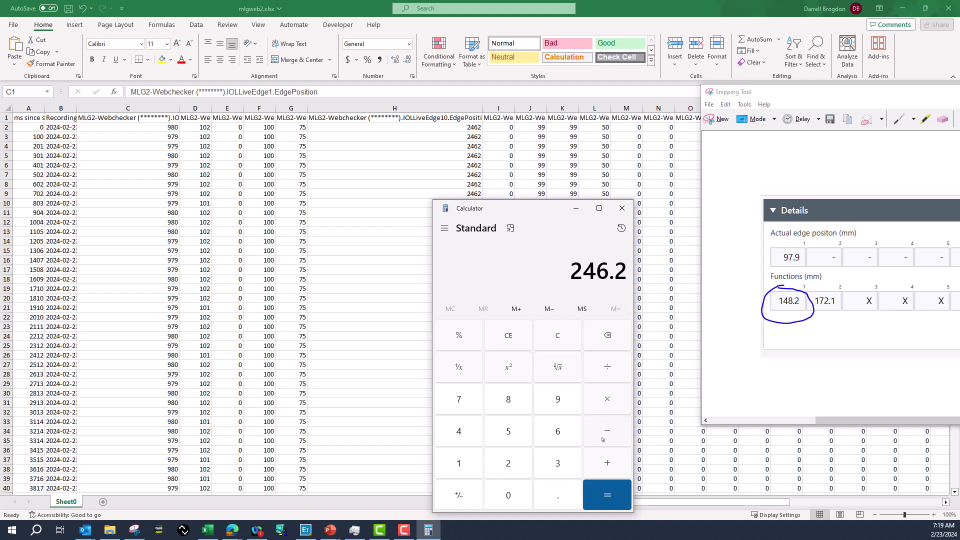
{"action": "left_click", "coordinate": [559, 401]}
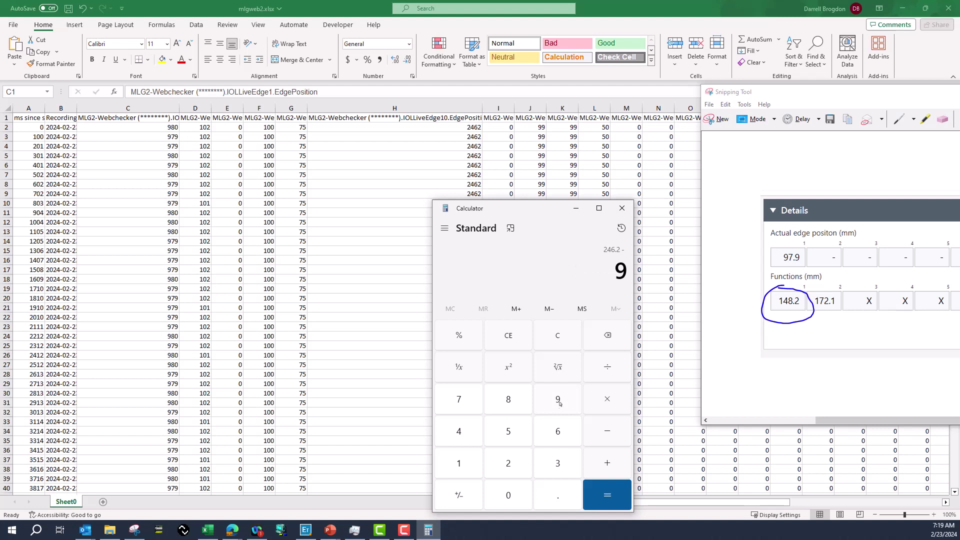
{"action": "left_click", "coordinate": [514, 469]}
{"action": "left_click", "coordinate": [558, 496]}
{"action": "left_click", "coordinate": [509, 495]}
{"action": "left_click", "coordinate": [609, 497]}
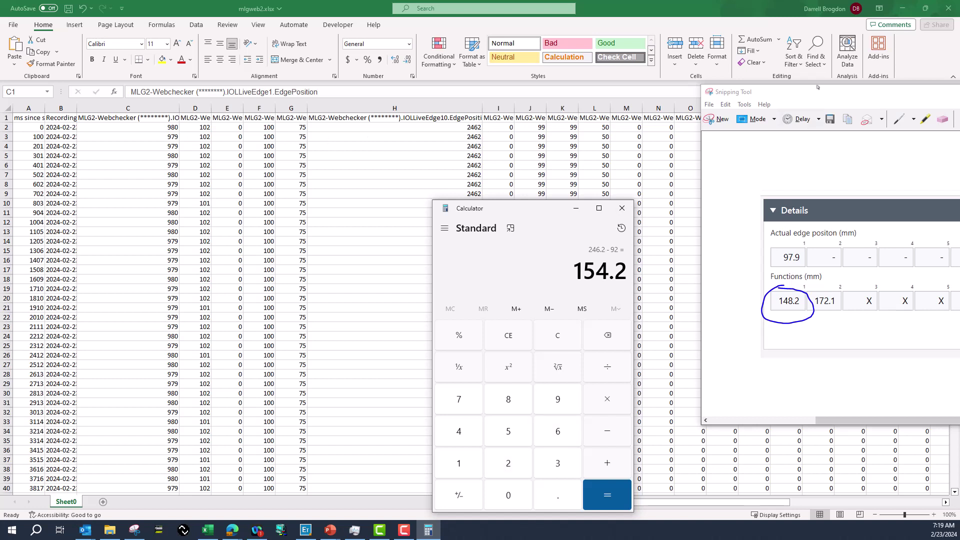
Subtract the rounded edge 1 position, 98, from the edge 10 position, 246.2, to check the width.
{"action": "left_click", "coordinate": [503, 469]}
{"action": "left_click", "coordinate": [466, 434]}
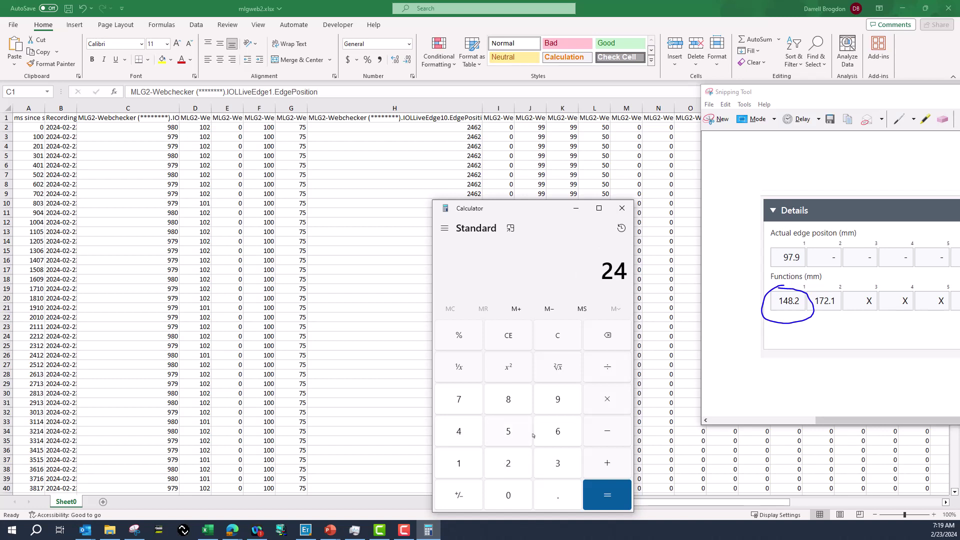
{"action": "left_click", "coordinate": [555, 434]}
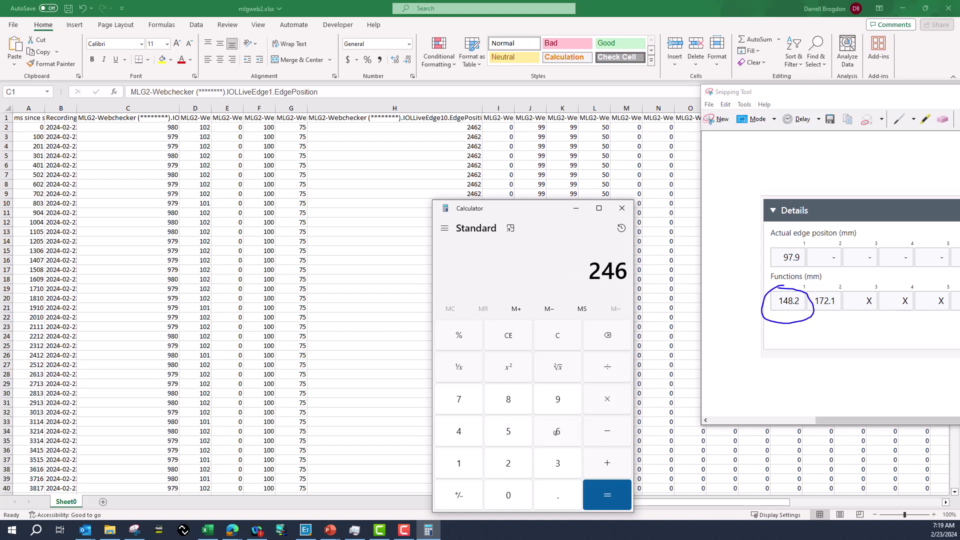
{"action": "left_click", "coordinate": [549, 509]}
{"action": "left_click", "coordinate": [508, 464]}
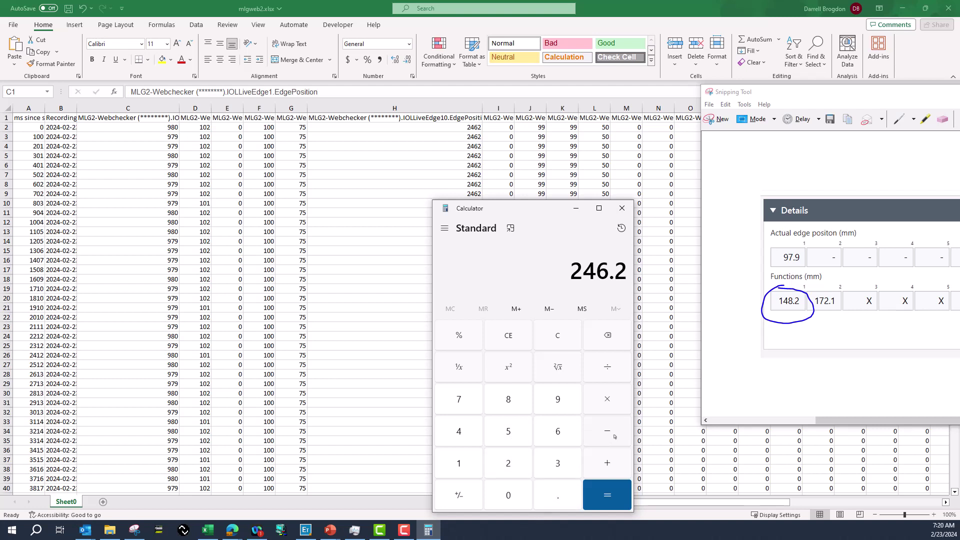
{"action": "left_click", "coordinate": [564, 405]}
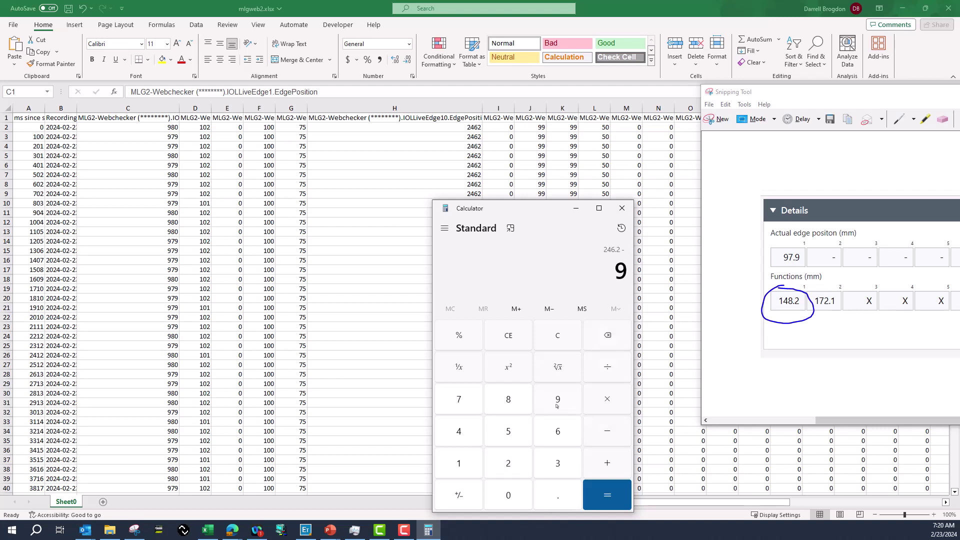
{"action": "left_click", "coordinate": [508, 400]}
{"action": "left_click", "coordinate": [558, 495]}
{"action": "left_click", "coordinate": [525, 505]}
{"action": "left_click", "coordinate": [627, 486]}
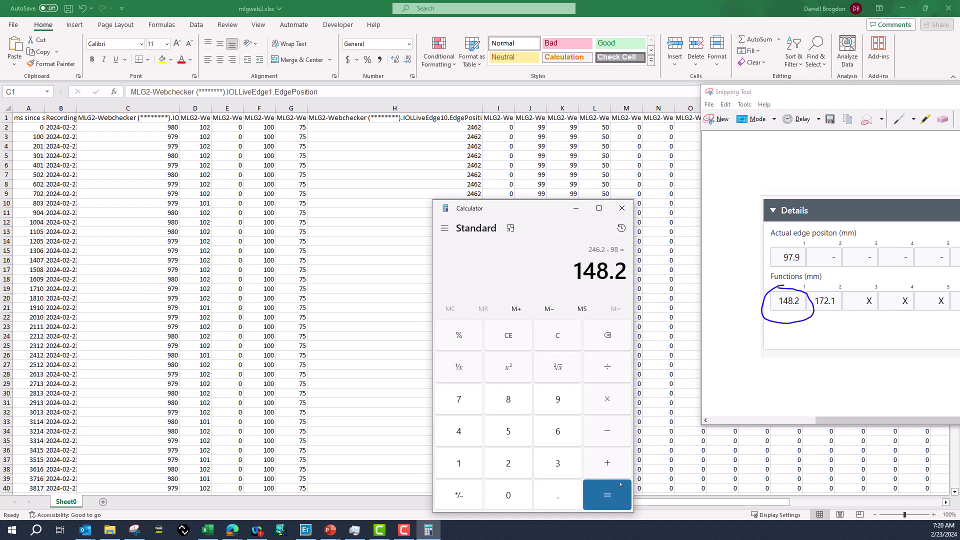